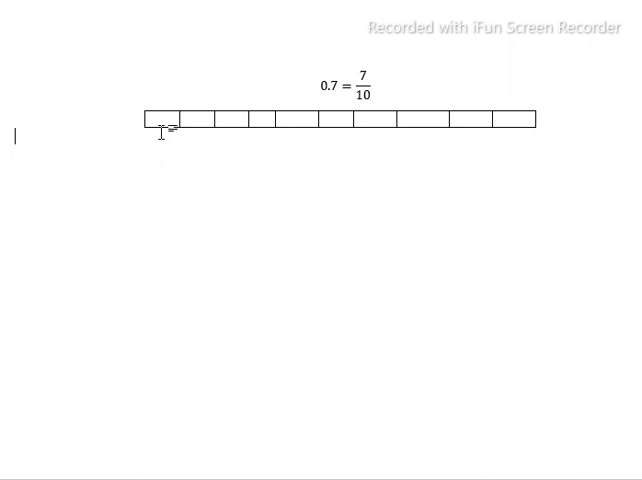
Step: Select the first seven of the ten cells and shade them yellow to show 7/10
drag(162, 121, 413, 129)
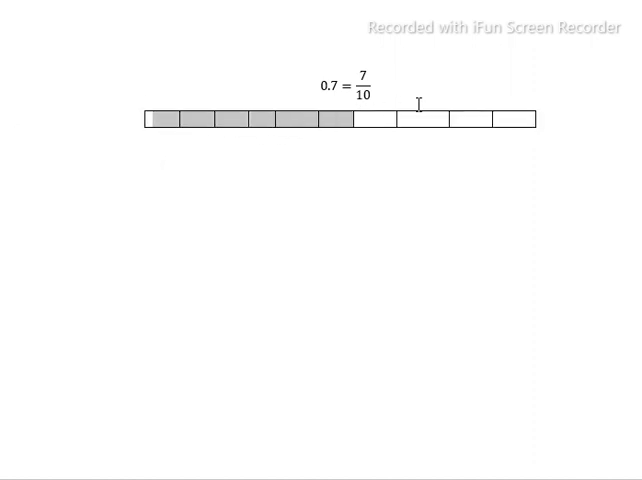
drag(413, 129, 373, 126)
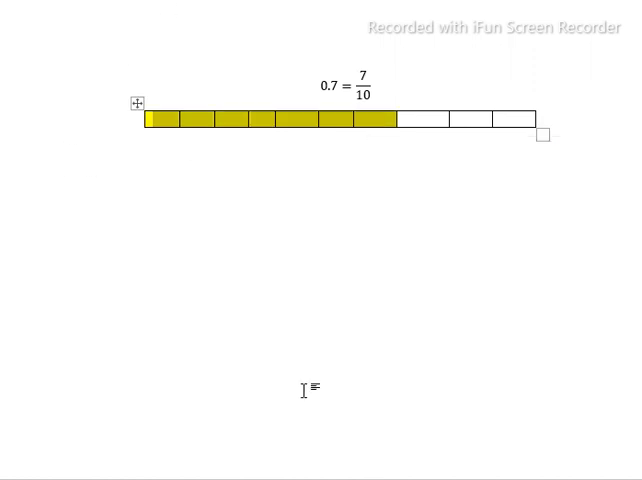
click(287, 323)
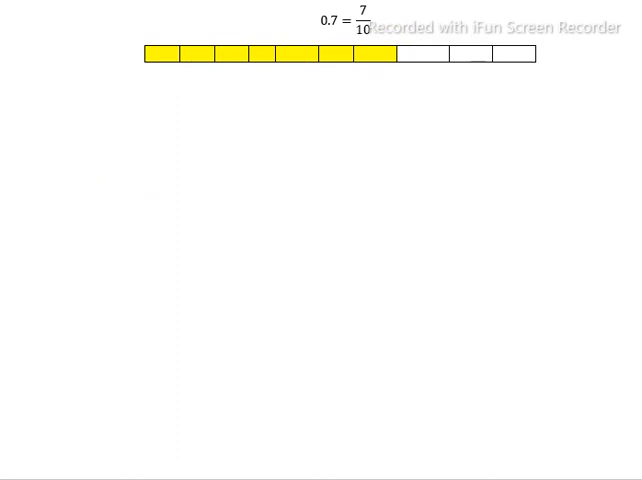
Step: Start a new equation reading 0.35 = 35/100 using a stacked fraction
key(alt+equal)
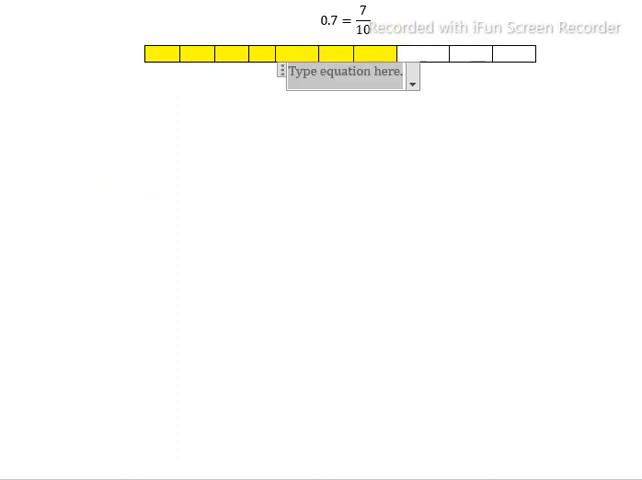
text(0.)
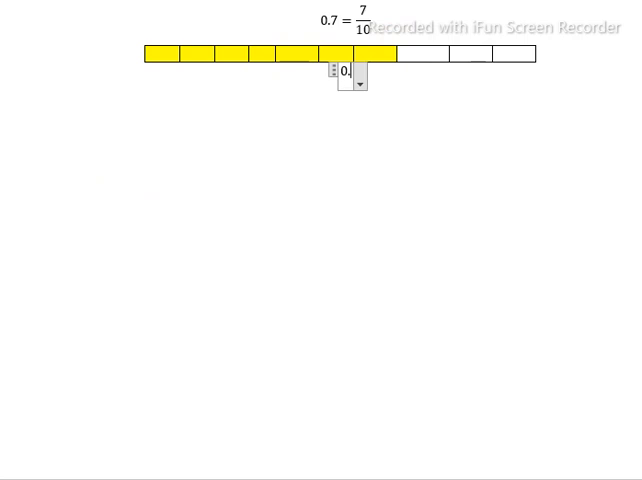
text(35 =)
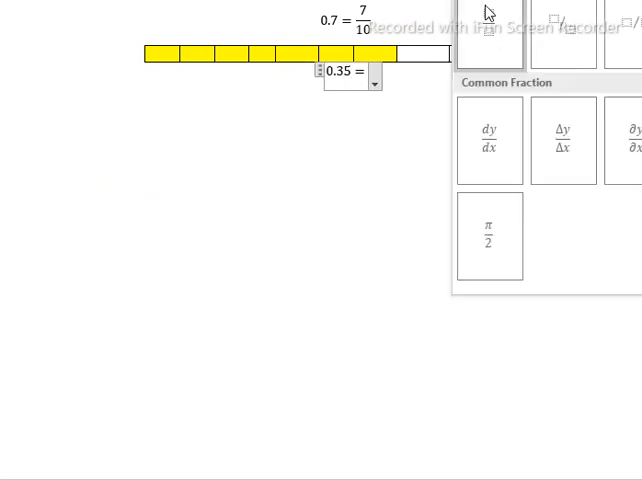
click(484, 12)
click(366, 70)
text(3)
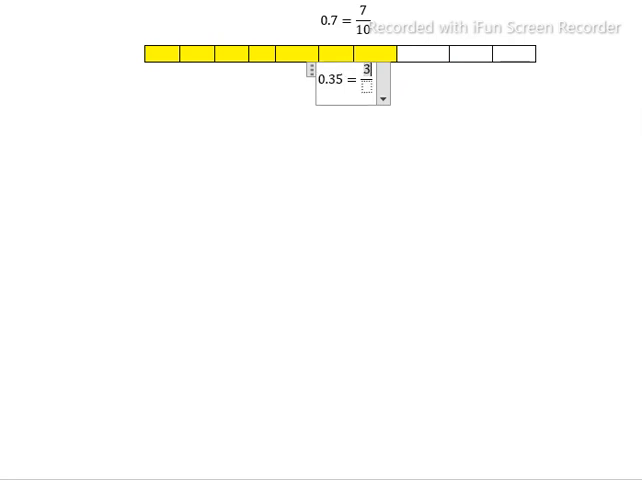
text(5)
key(Down)
text(100)
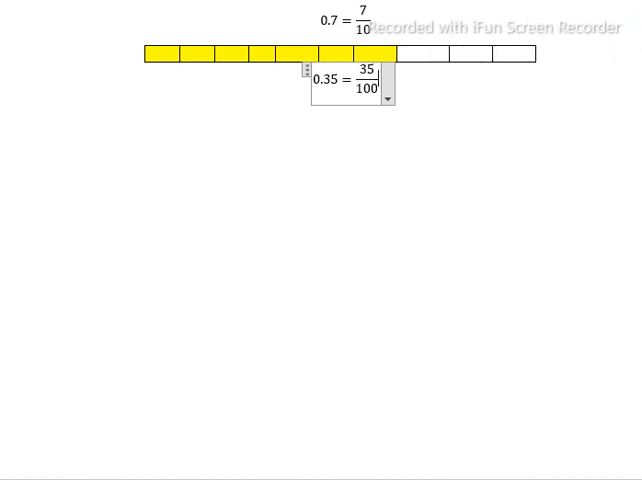
Step: Append a second stacked fraction so the equation ends = 7/20
click(474, 17)
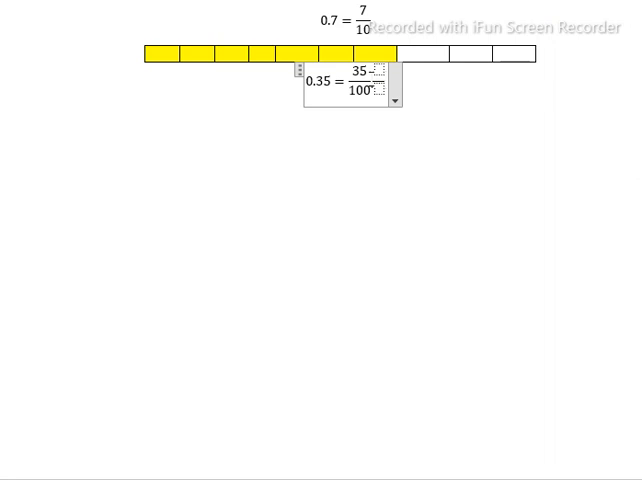
text( =)
key(Right)
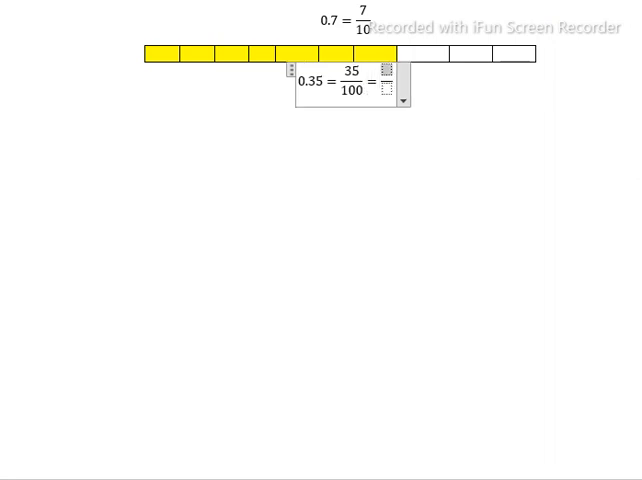
text( 7/)
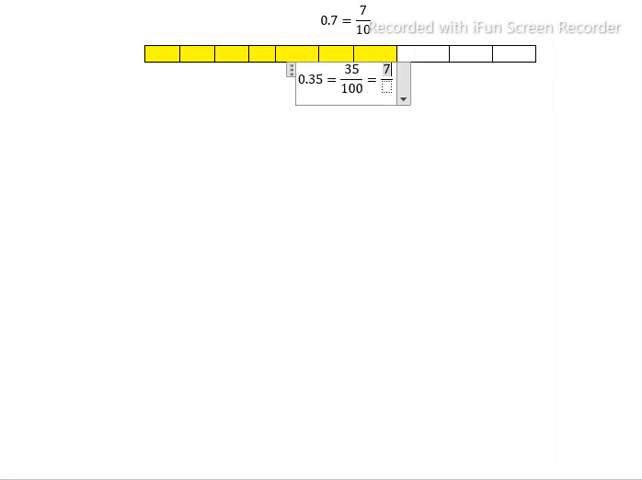
key(Down)
text(20)
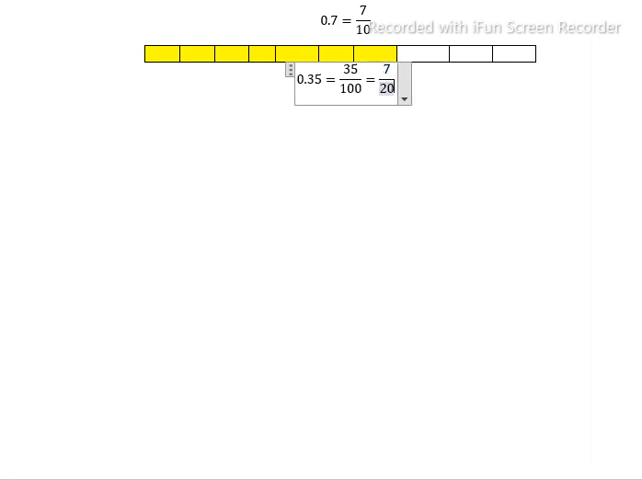
click(454, 87)
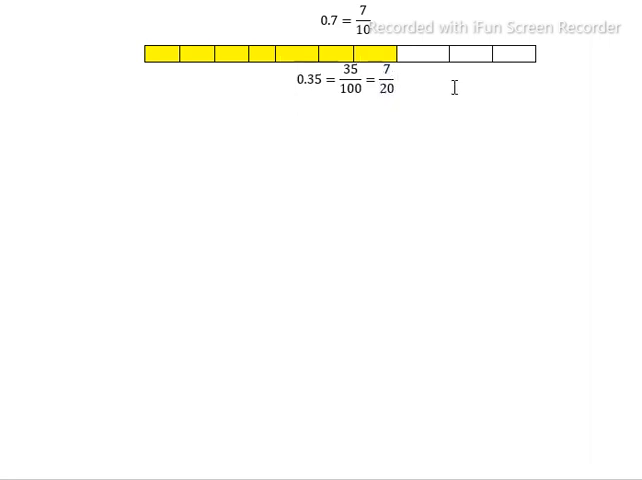
Step: Insert a blank line above the 0.35 equation and leave the equation area
click(288, 84)
key(Return)
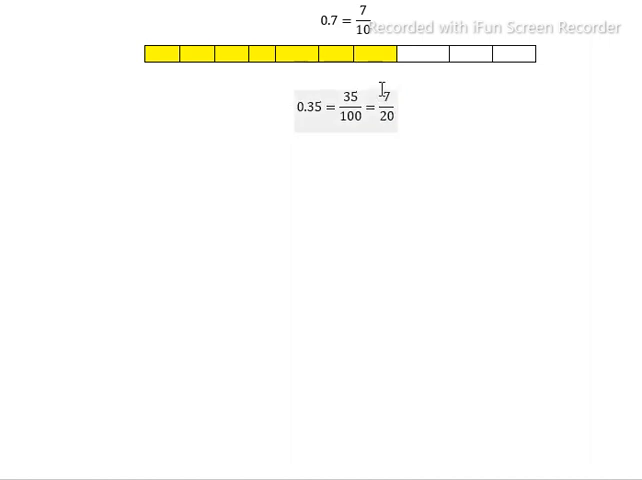
click(436, 103)
click(375, 107)
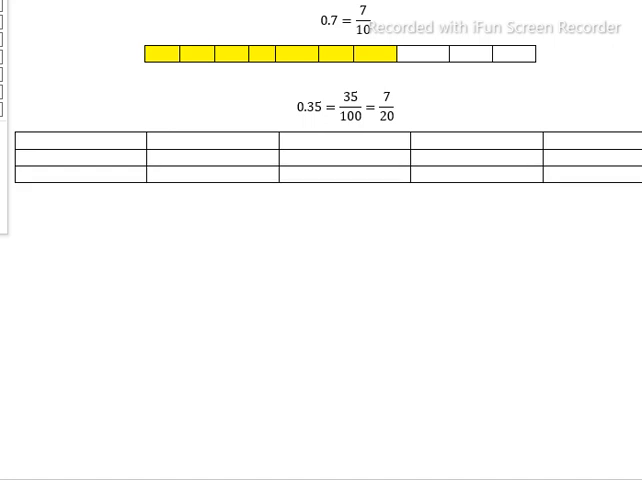
Step: Insert a four-row, five-column table and narrow its first three columns
click(0, 56)
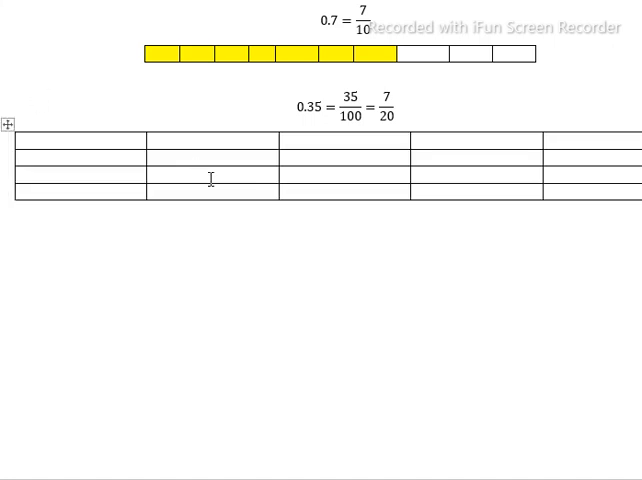
drag(146, 162, 66, 158)
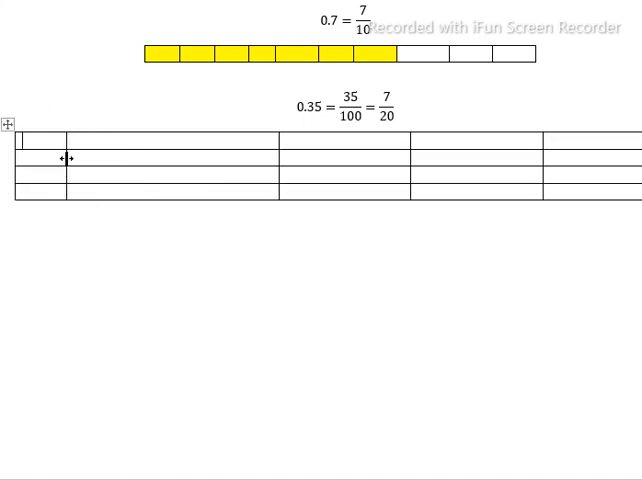
drag(278, 161, 136, 164)
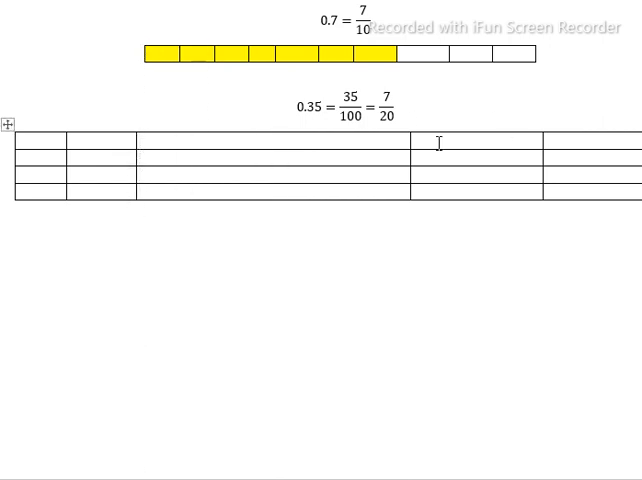
drag(409, 158, 205, 163)
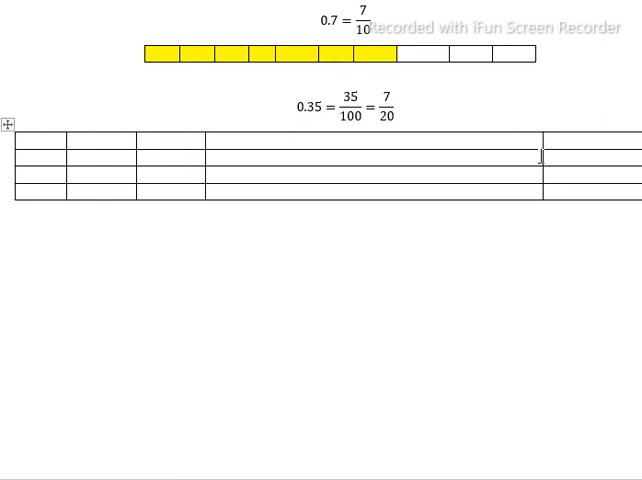
Step: Narrow the remaining two columns and centre the table on the page
drag(542, 155, 275, 168)
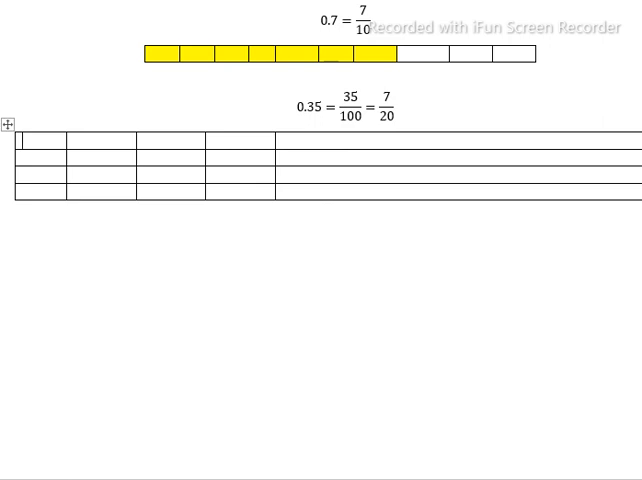
drag(641, 170, 366, 177)
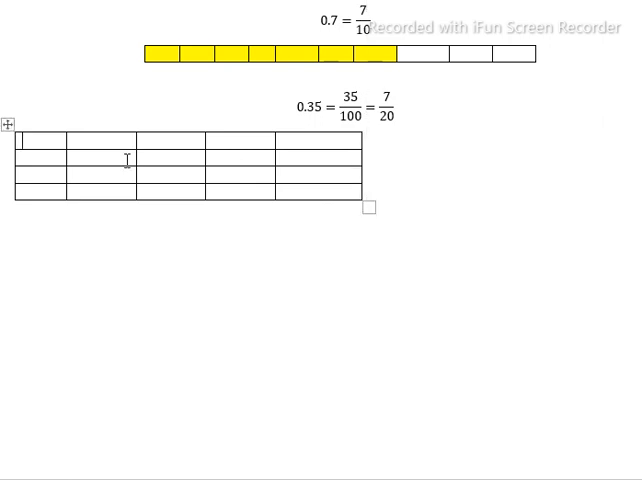
click(8, 125)
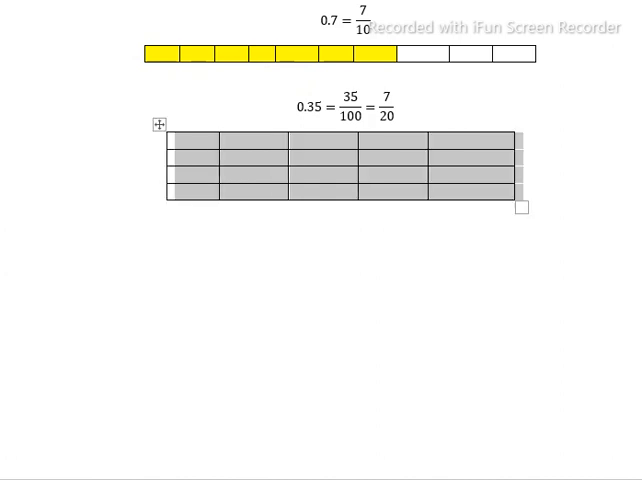
key(ctrl+e)
click(246, 202)
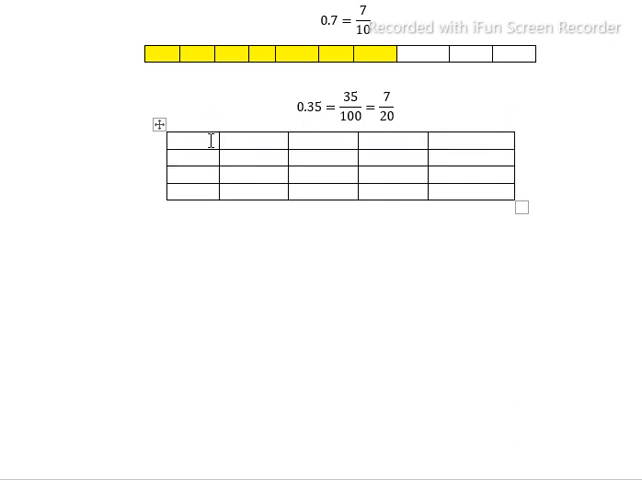
Step: Shade the whole first column and the top three cells of column 2 yellow to show 7/20
drag(205, 128, 211, 141)
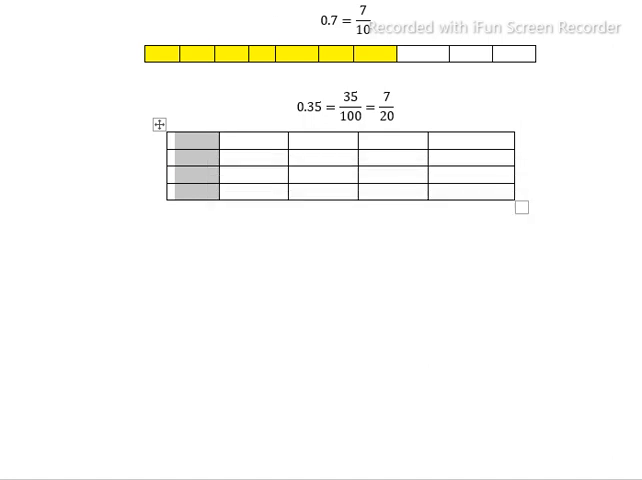
key(F4)
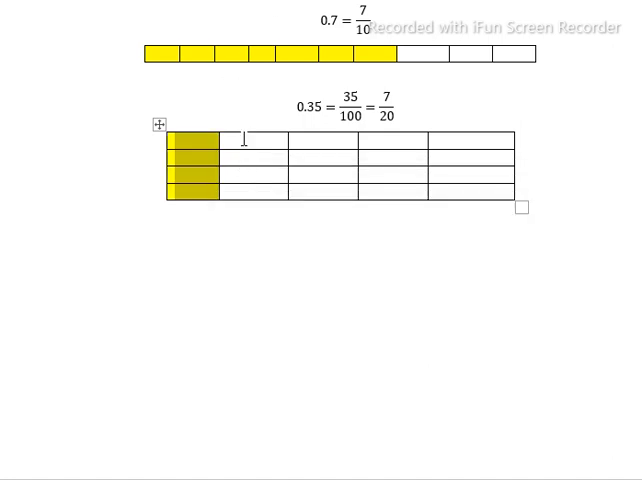
drag(245, 142, 255, 174)
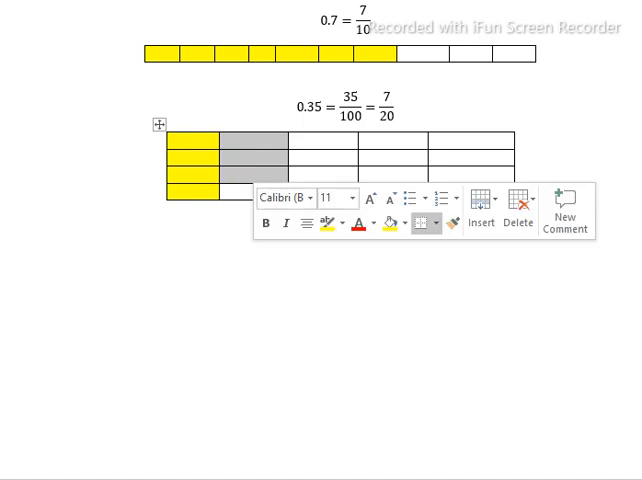
key(F4)
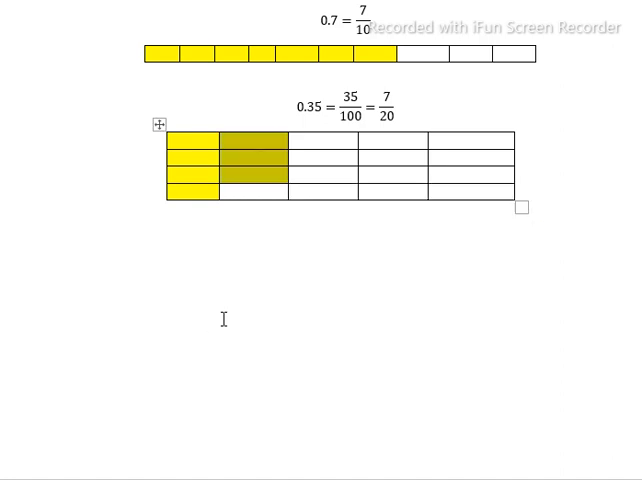
click(223, 319)
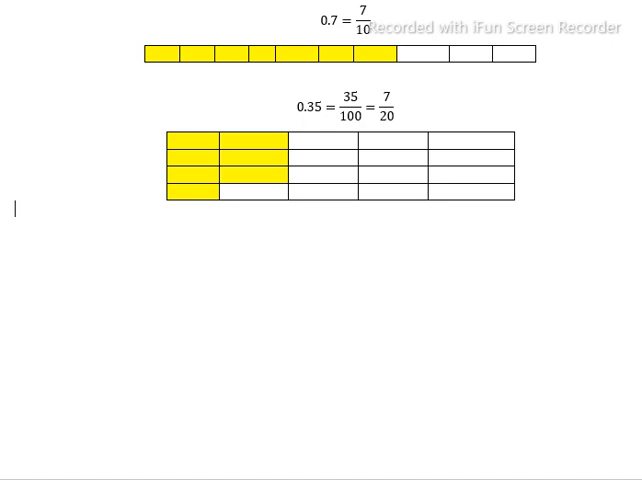
Step: Add the equation 0.9 = 9/10 with a stacked fraction and a blank line above it
key(alt+equal)
text(0.9 )
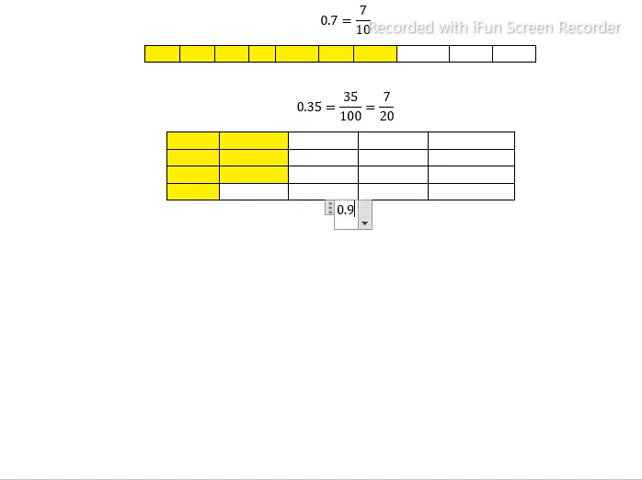
text(=)
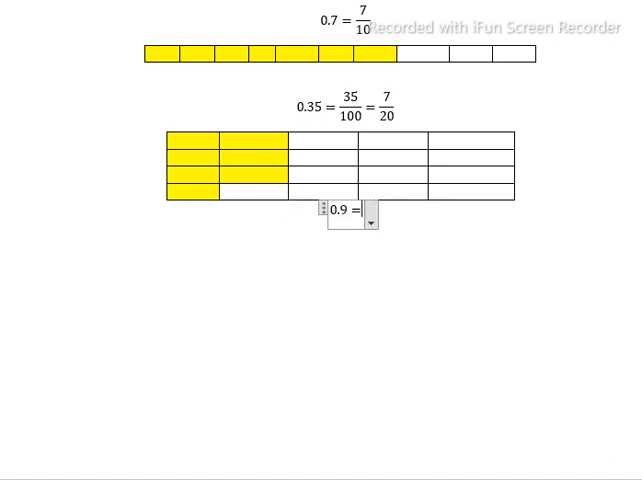
click(484, 26)
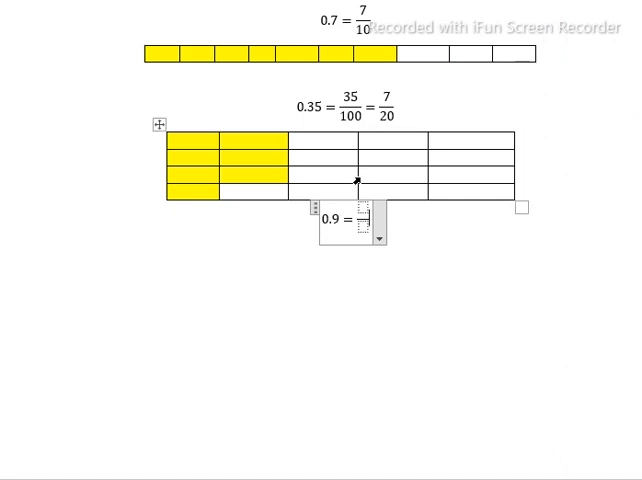
click(366, 207)
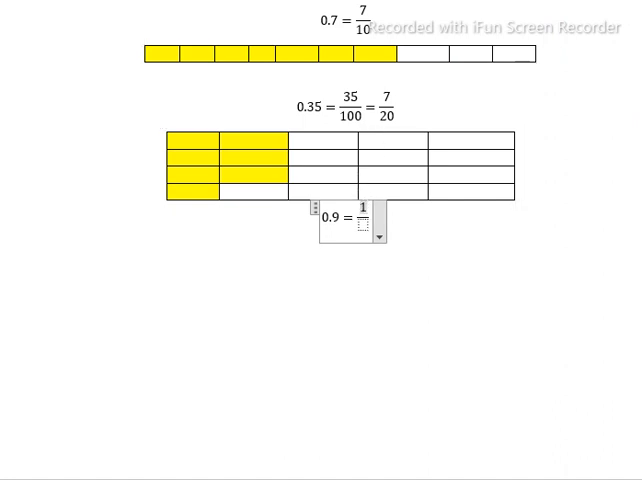
text(9)
key(Down)
text(1)
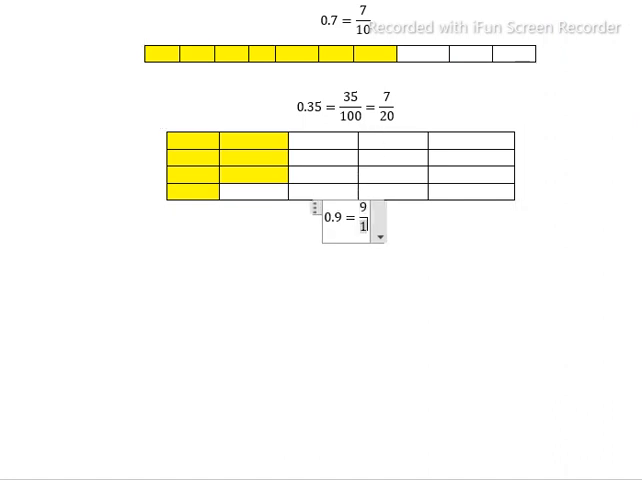
text(0)
click(283, 223)
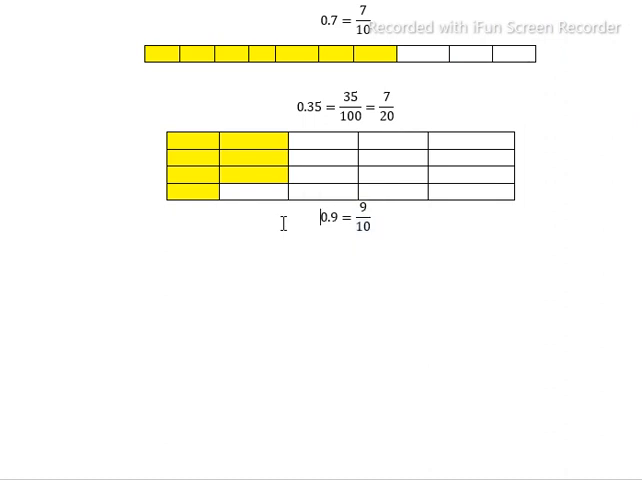
key(Return)
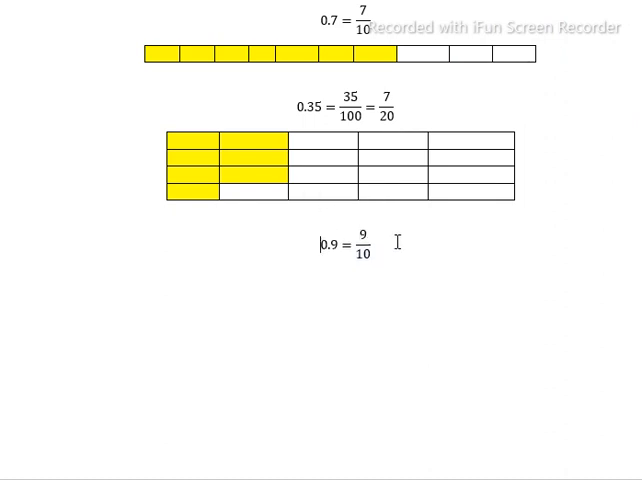
key(Down)
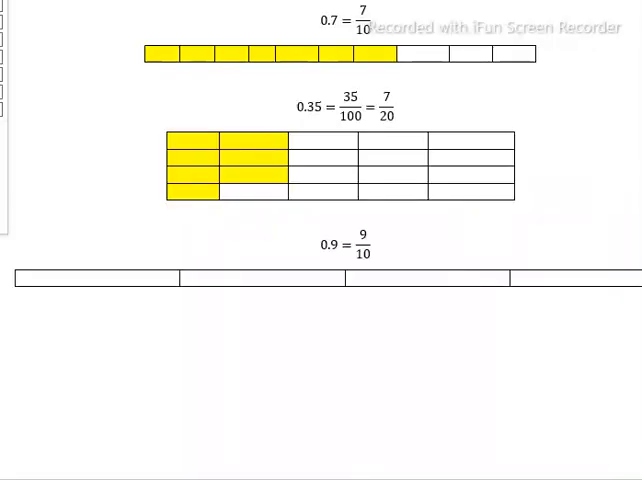
Step: Insert a one-row, ten-column table, narrow its last column and shade the first cell blue
click(564, 257)
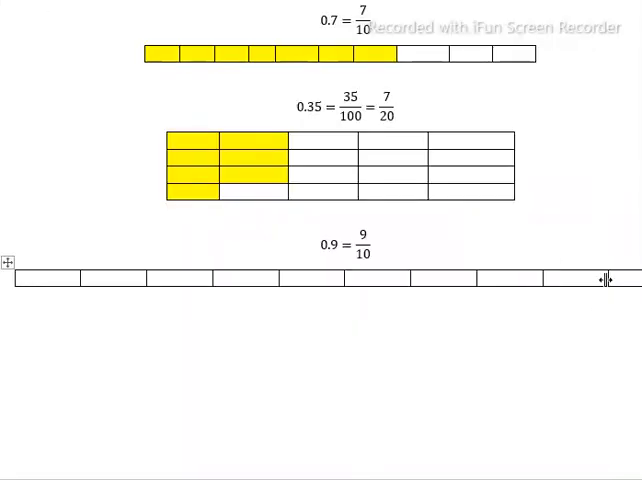
drag(606, 279, 587, 279)
mouse_move(622, 278)
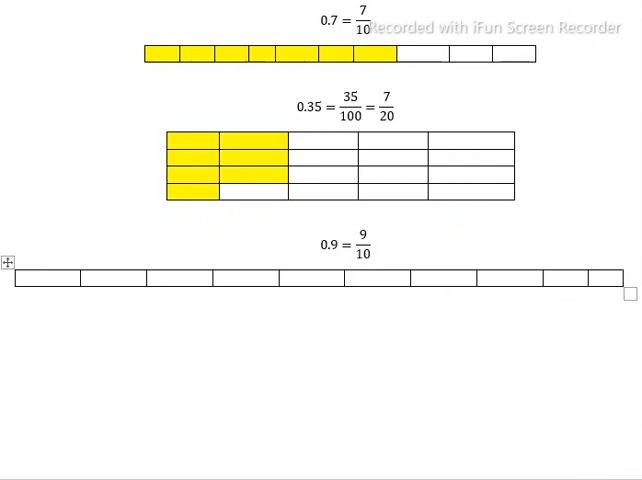
click(430, 0)
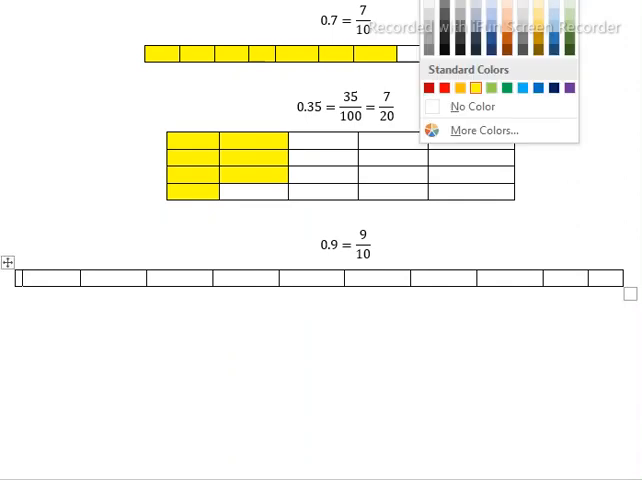
click(522, 89)
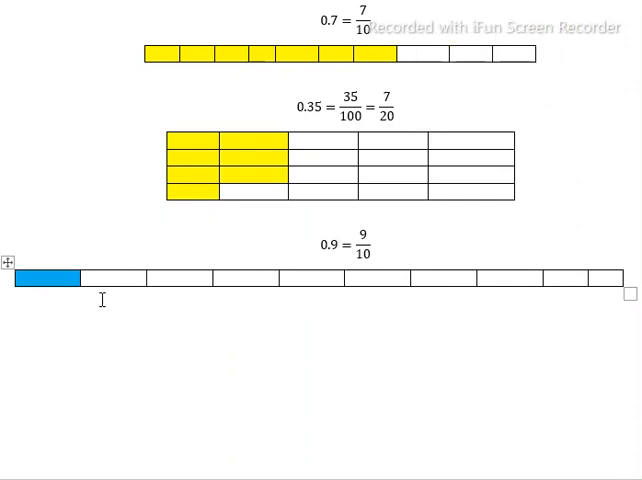
Step: Shade cells 2 through 9 blue so nine of the ten cells are filled
drag(106, 278, 559, 280)
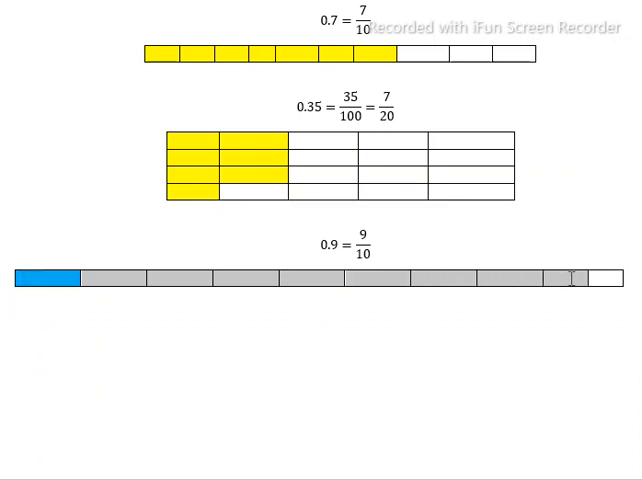
drag(559, 280, 575, 277)
key(F4)
mouse_move(300, 278)
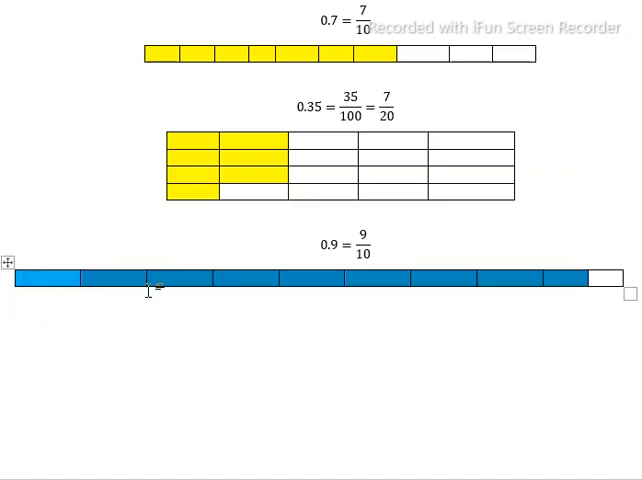
click(134, 355)
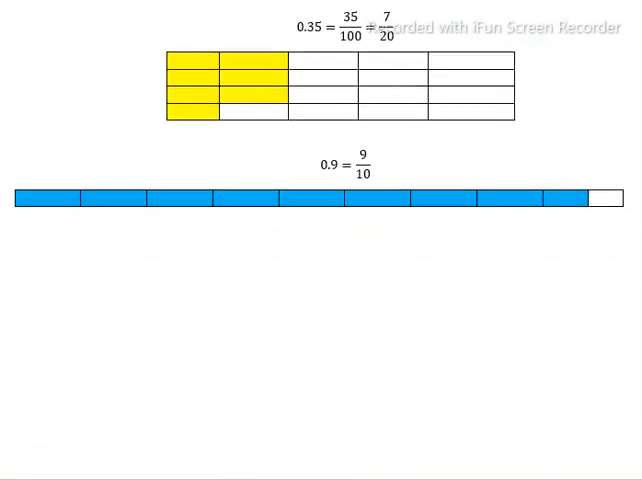
scroll(321, 300, down, 1)
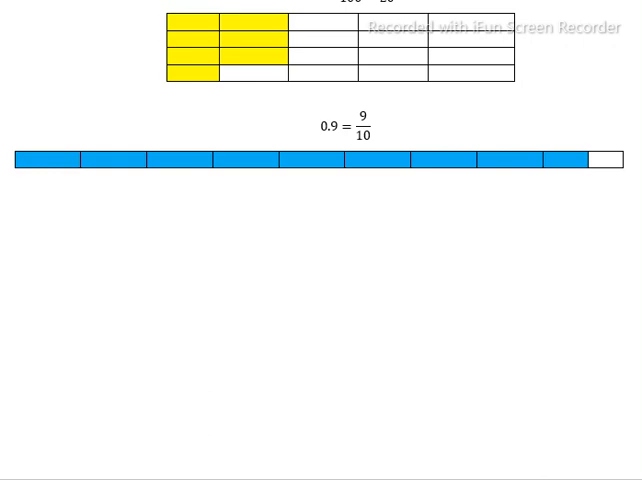
Step: Start a new equation reading 0.92 = 92/100 = and remove a stray digit
key(alt+equal)
text(0)
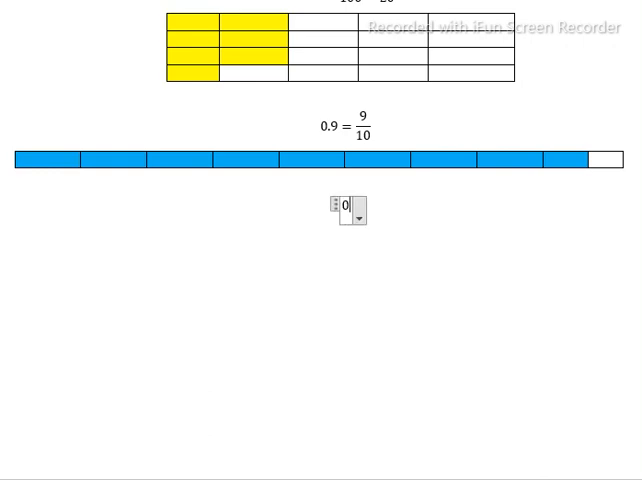
text(.92 =)
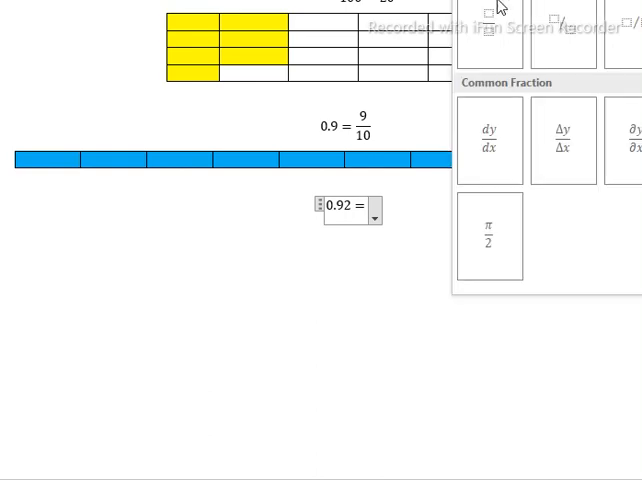
click(504, 53)
text(92)
key(Down)
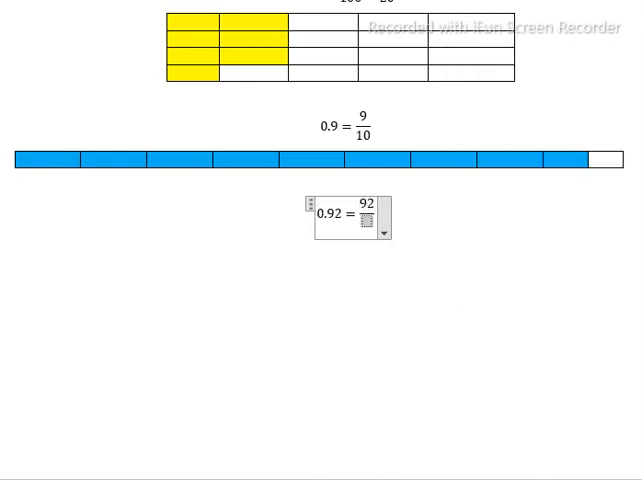
text(1)
text(00)
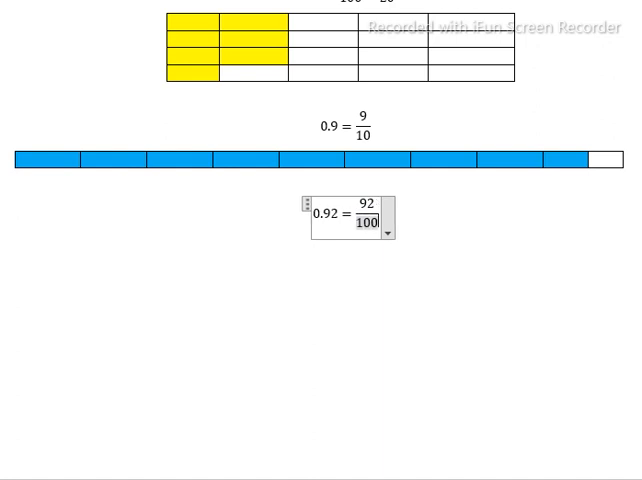
key(Right)
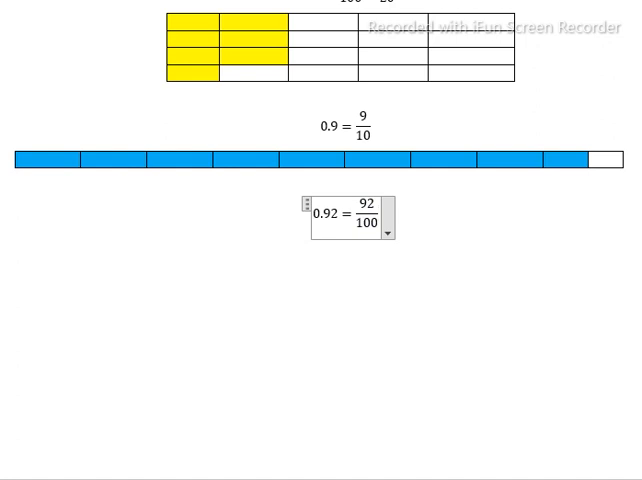
text( =)
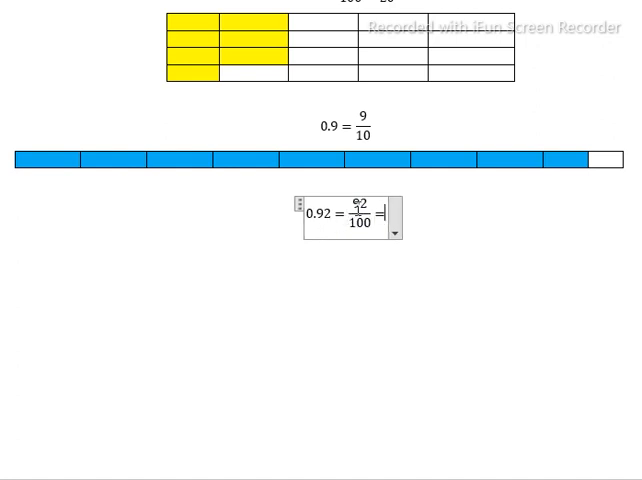
text(2)
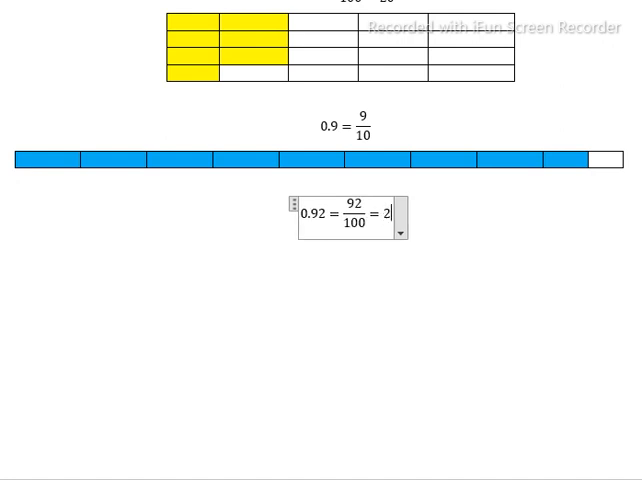
key(BackSpace)
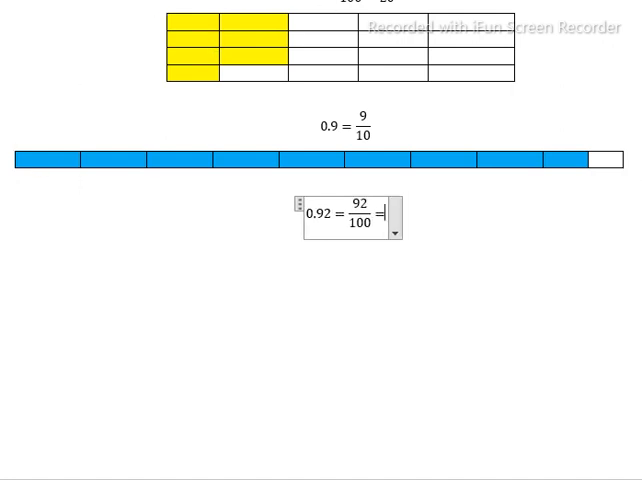
Step: Append the stacked fraction 23/25 and start a new line below the equation
click(490, 0)
click(512, 35)
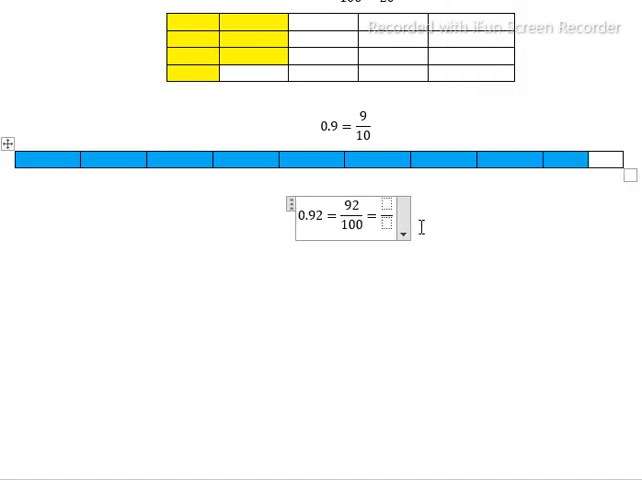
click(387, 203)
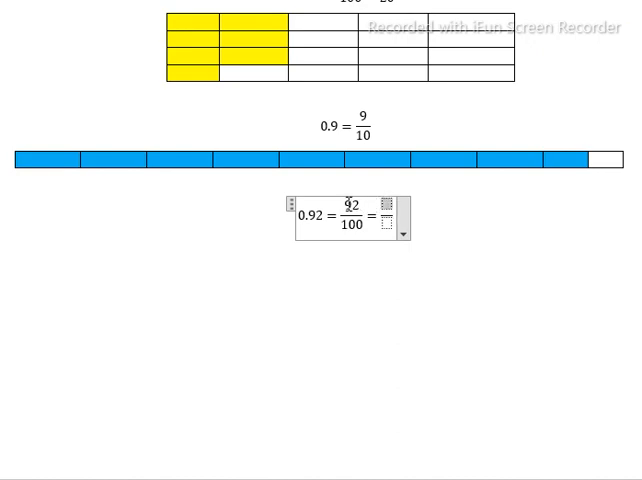
drag(348, 204, 356, 204)
text(23)
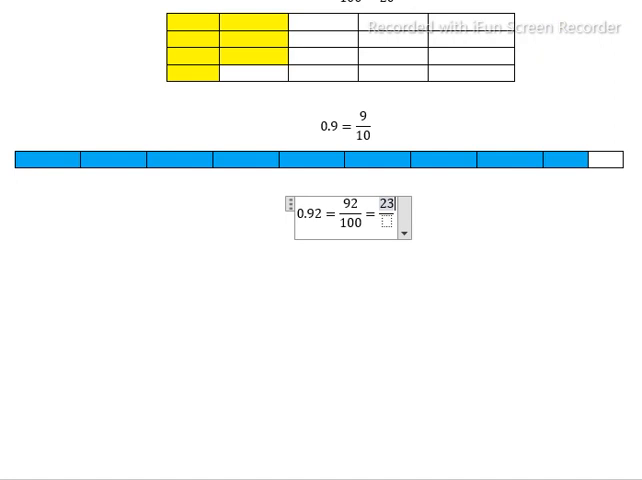
click(388, 221)
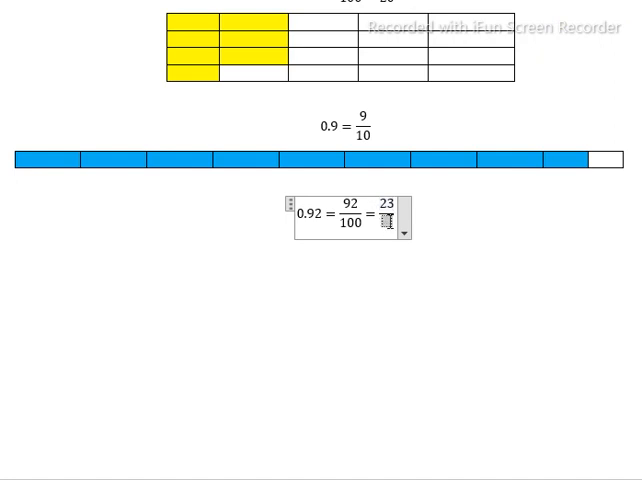
text(25)
click(491, 211)
key(Return)
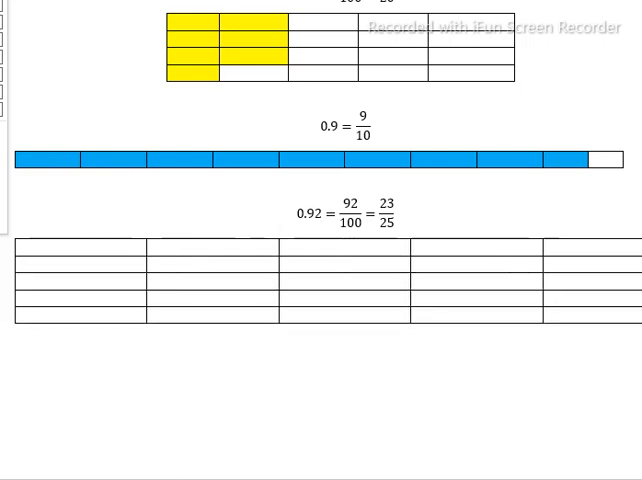
Step: Insert a 5x5 table under the 0.92 equation, narrow its columns and centre it
click(3, 72)
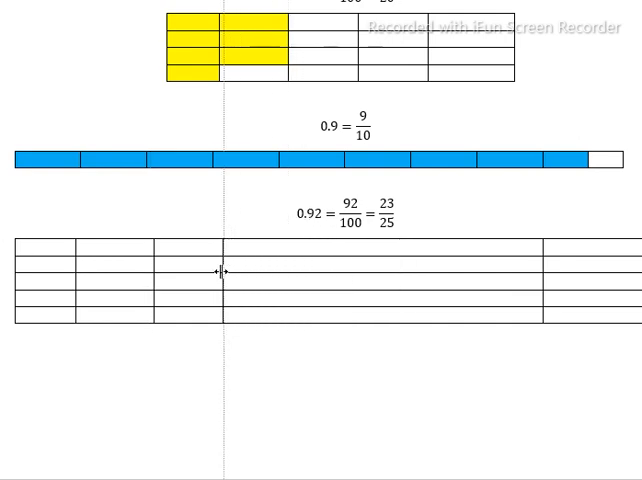
drag(543, 282, 340, 273)
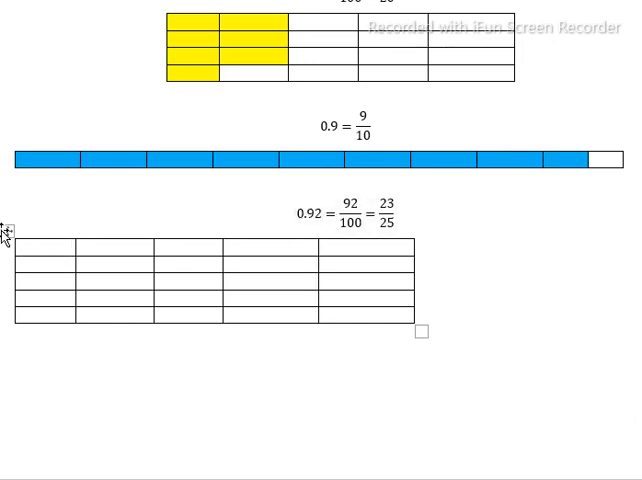
click(7, 231)
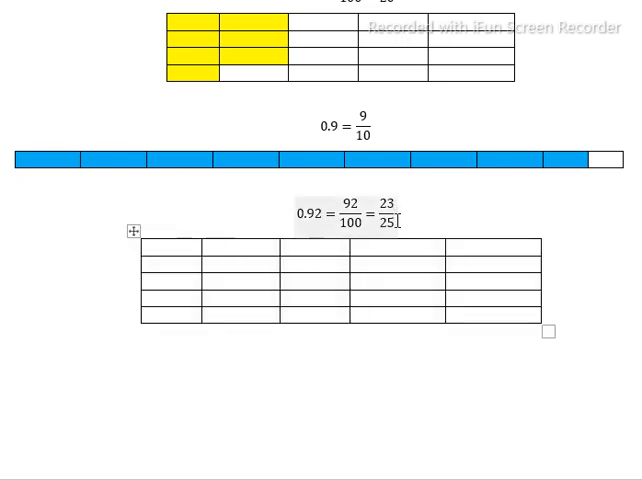
click(397, 207)
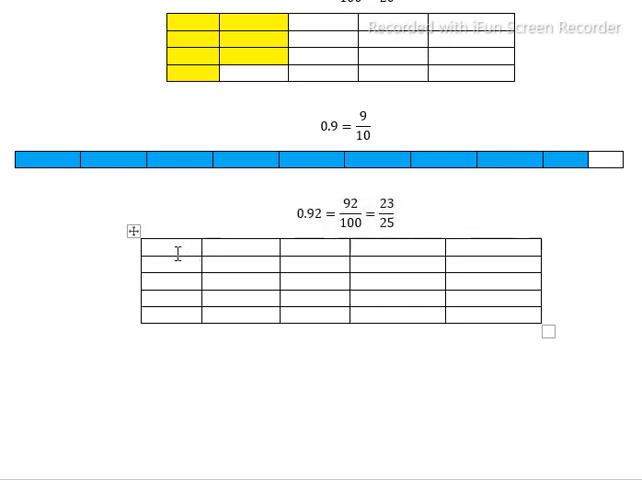
Step: Shade the top four rows and three bottom-row cells blue to show 23/25
drag(177, 254, 480, 296)
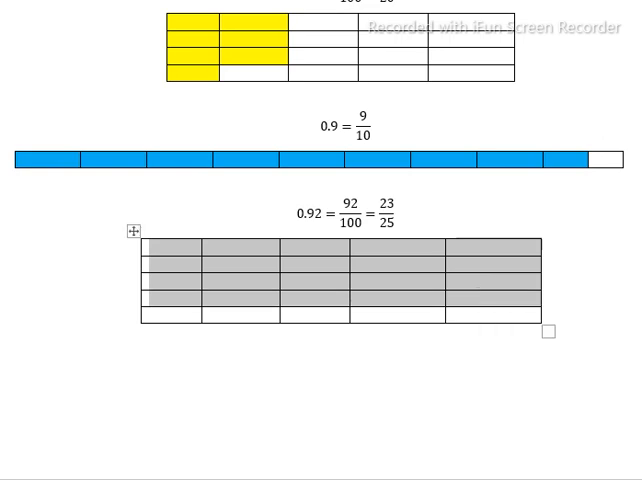
key(F4)
drag(178, 317, 302, 320)
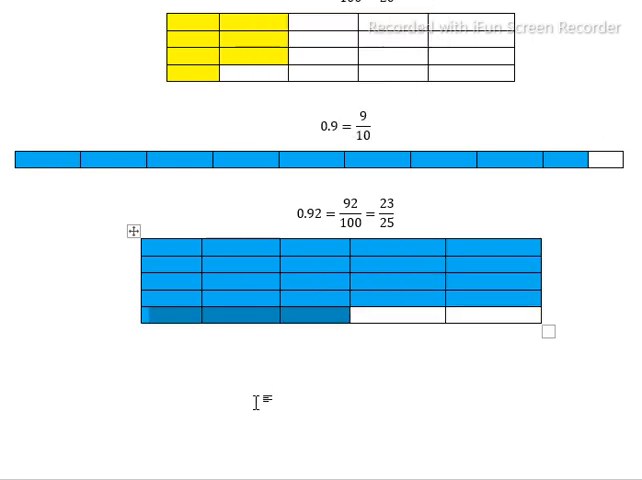
click(255, 408)
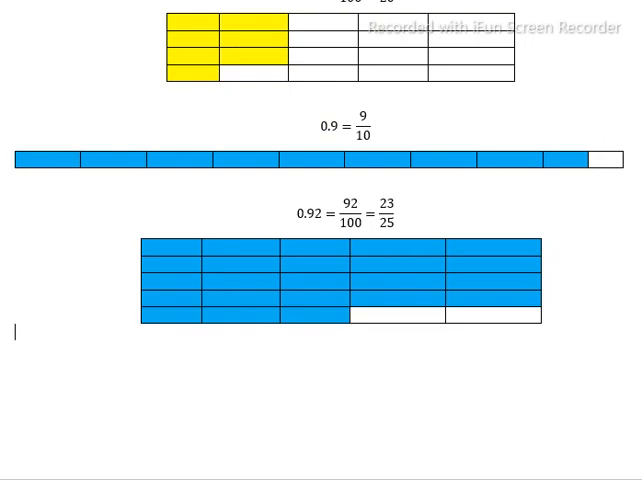
scroll(321, 240, up, 5)
scroll(321, 240, down, 2)
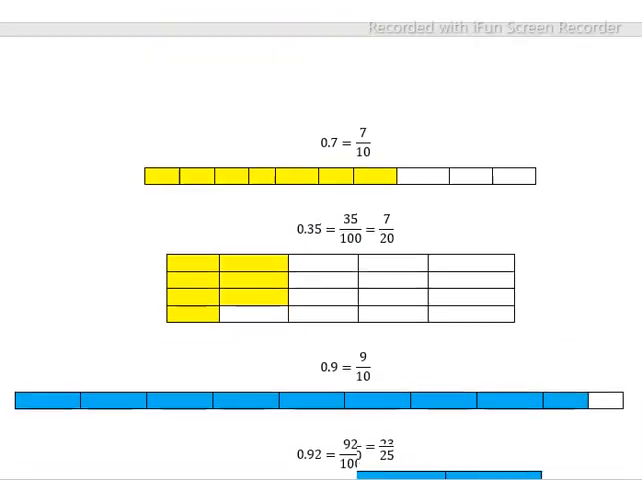
scroll(321, 240, down, 2)
scroll(321, 240, down, 2)
scroll(321, 240, down, 1)
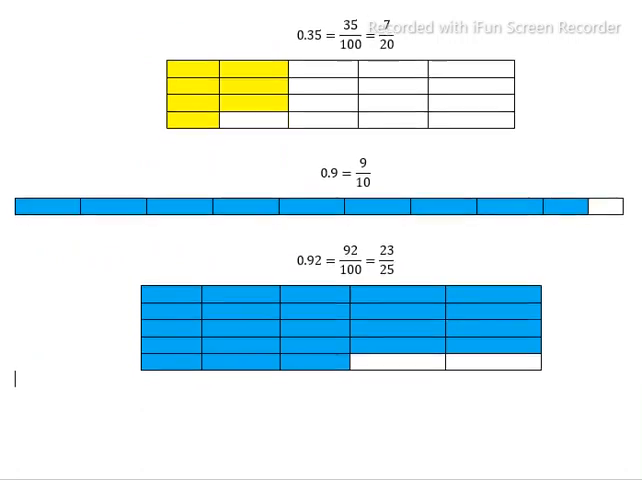
scroll(309, 78, down, 2)
scroll(309, 78, up, 2)
scroll(309, 78, up, 1)
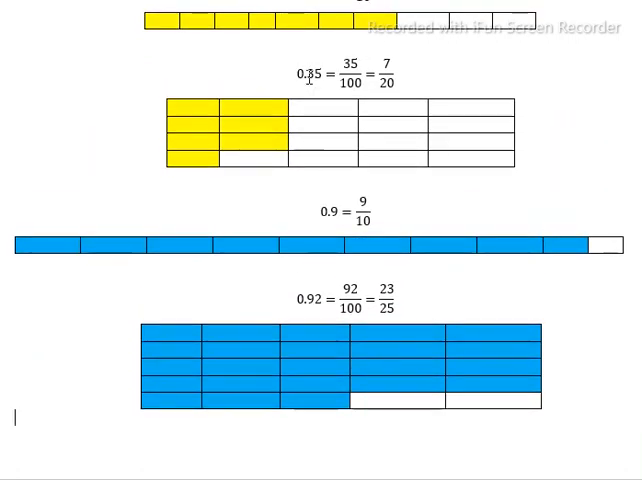